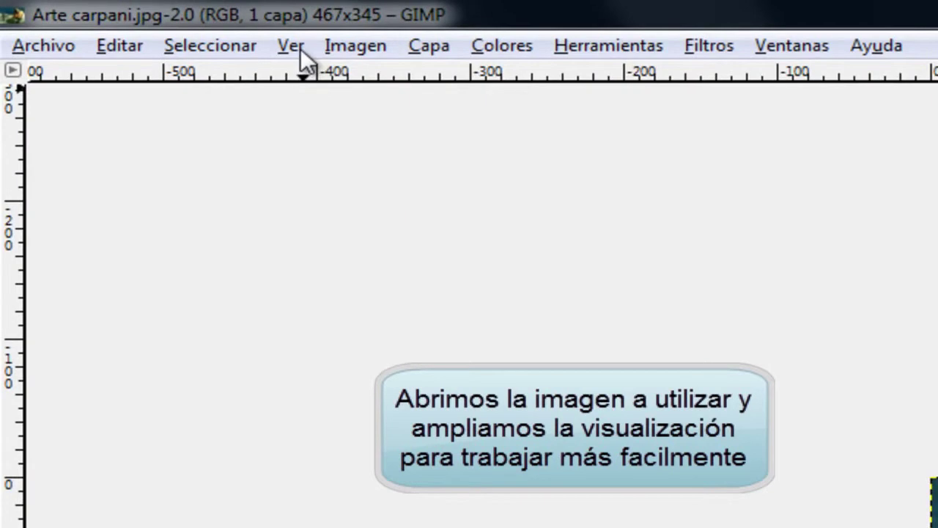
# - Zoom Arte carpani.jpg to 400% and select the Scissors Select tool
pyautogui.click(300, 50)
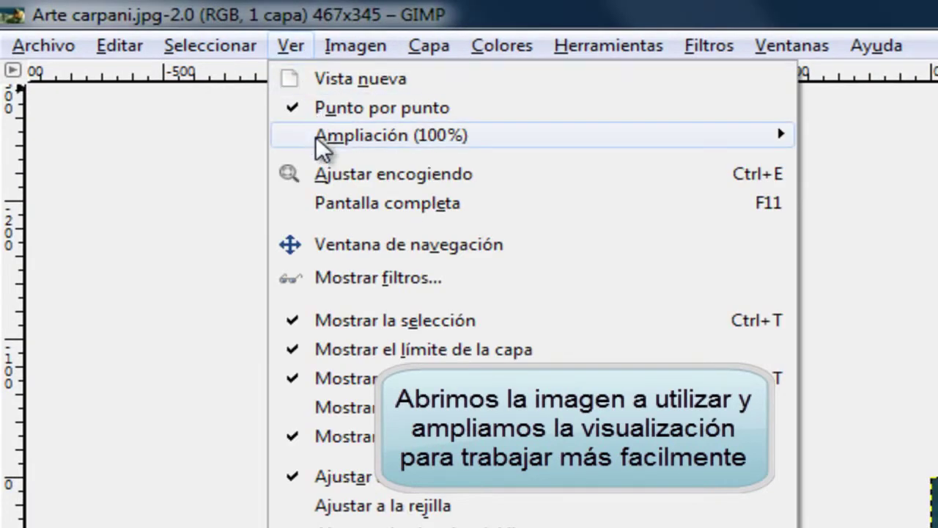
pyautogui.moveTo(391, 135)
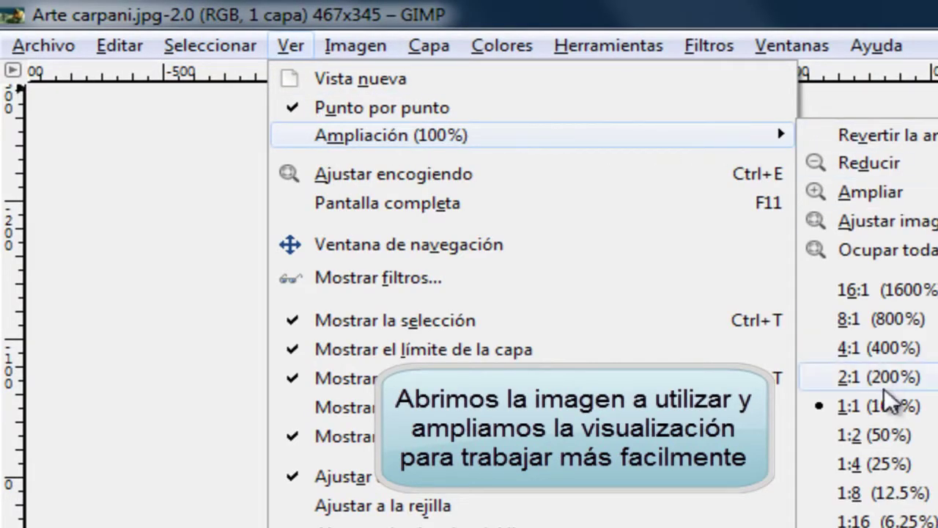
pyautogui.click(885, 346)
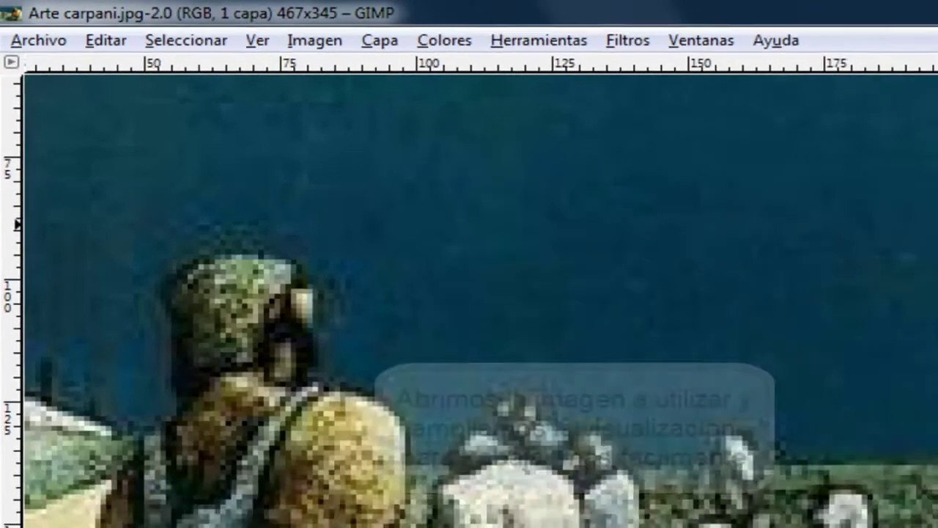
pyautogui.click(876, 86)
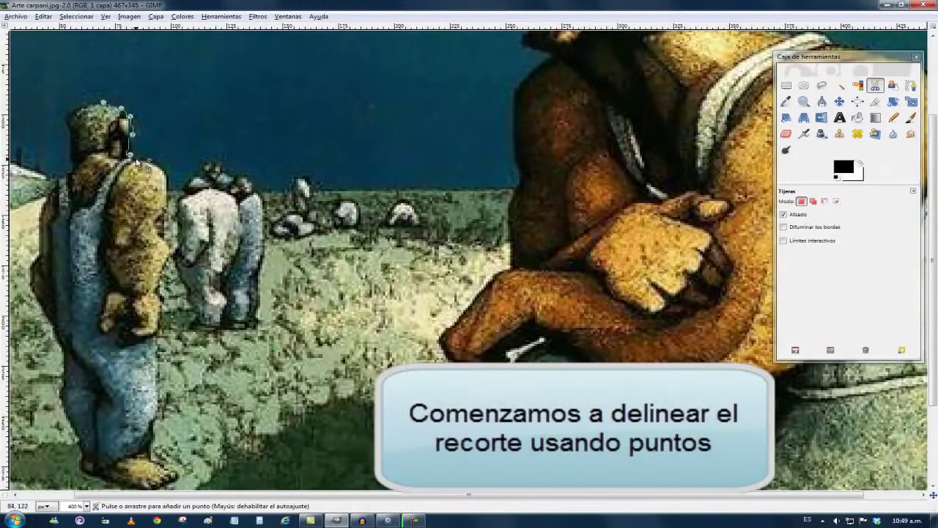
# - Place scissors points from the left figure's head down its arm and side
pyautogui.click(146, 159)
pyautogui.click(162, 239)
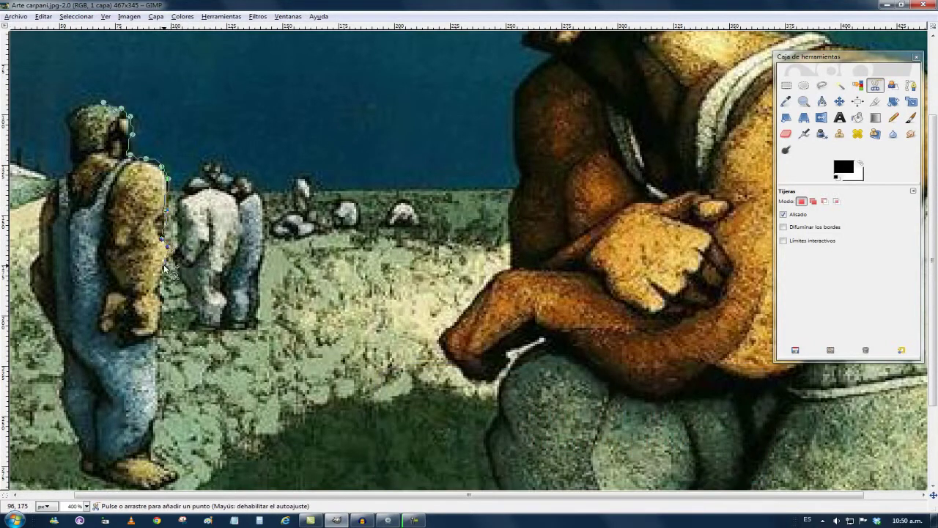
pyautogui.click(160, 297)
pyautogui.click(161, 323)
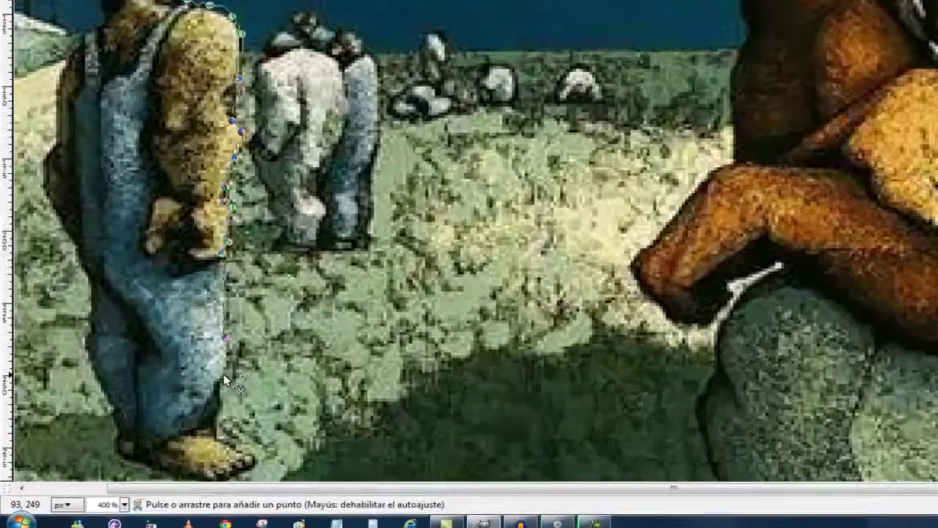
# - Trace the scissors outline down the leg, around the boot, and up the leg's left edge
pyautogui.click(151, 440)
pyautogui.click(392, 368)
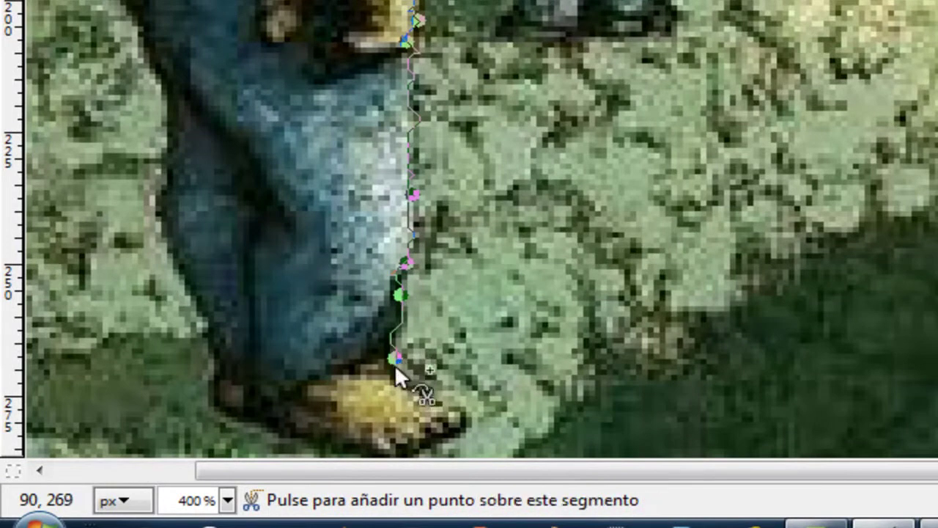
pyautogui.click(459, 405)
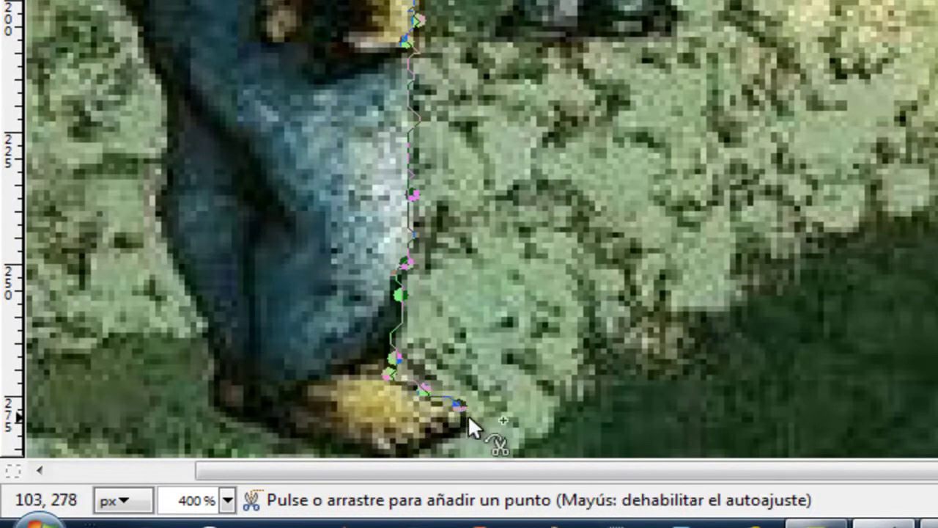
pyautogui.click(415, 448)
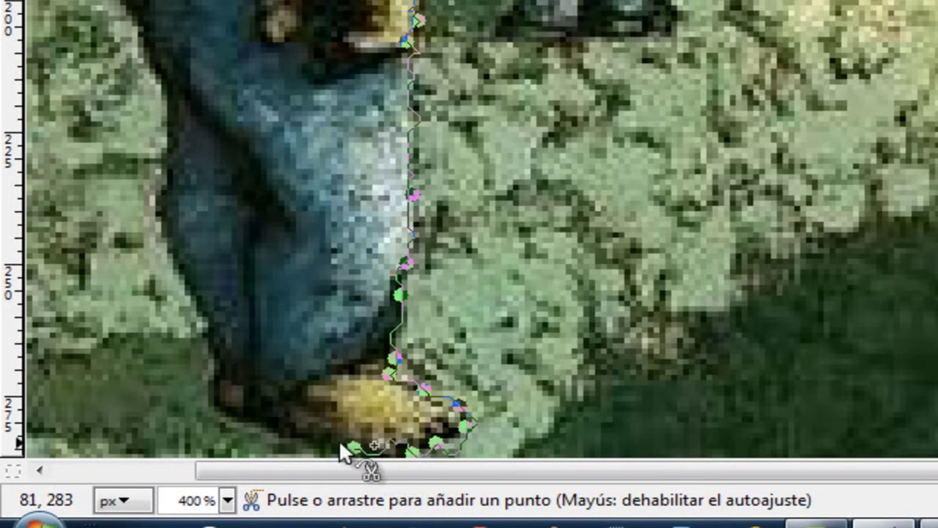
pyautogui.click(208, 405)
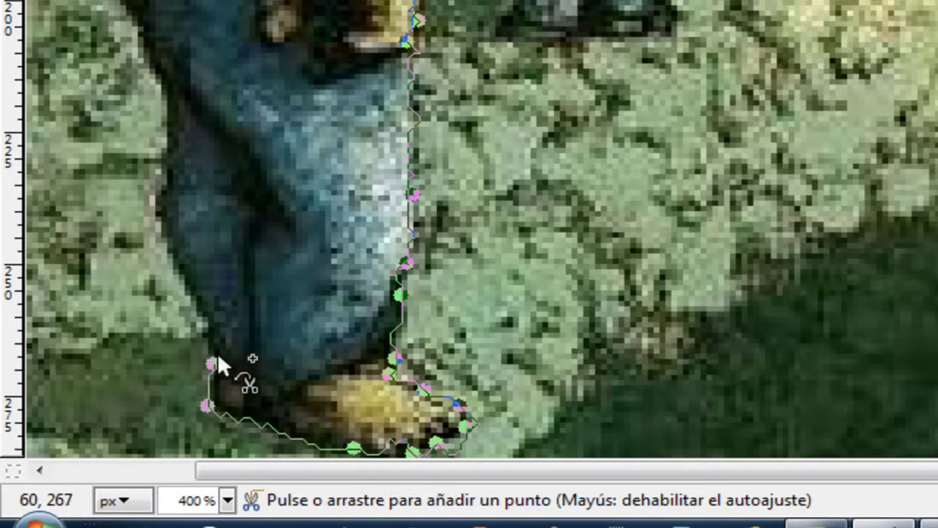
pyautogui.click(205, 316)
pyautogui.click(183, 269)
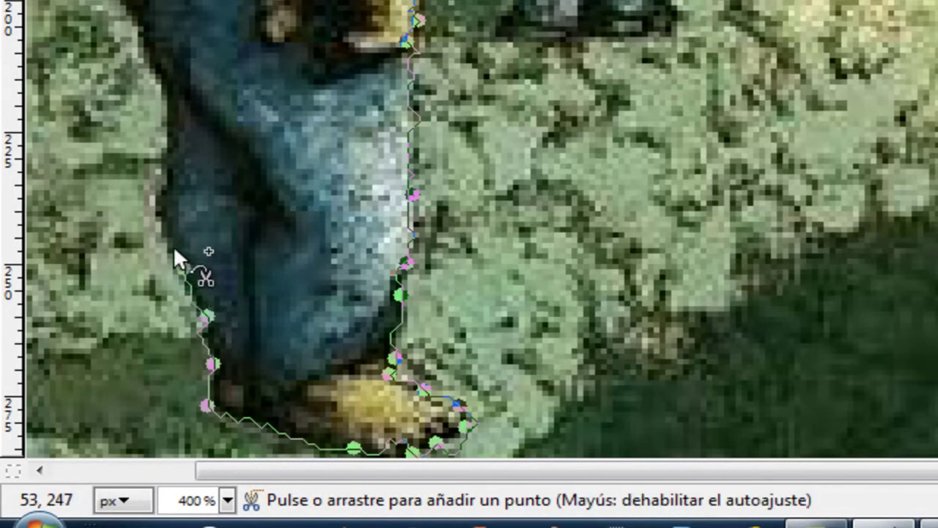
pyautogui.click(160, 226)
pyautogui.click(166, 159)
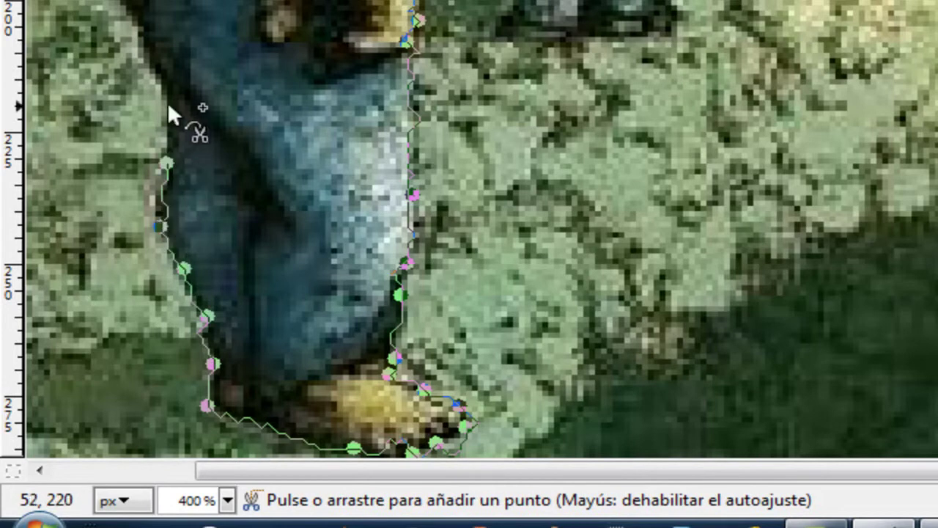
pyautogui.scroll(5, 168, 90)
# - Continue the outline up the back and shoulder, remove one stray point, and close it at the head
pyautogui.click(138, 426)
pyautogui.click(89, 340)
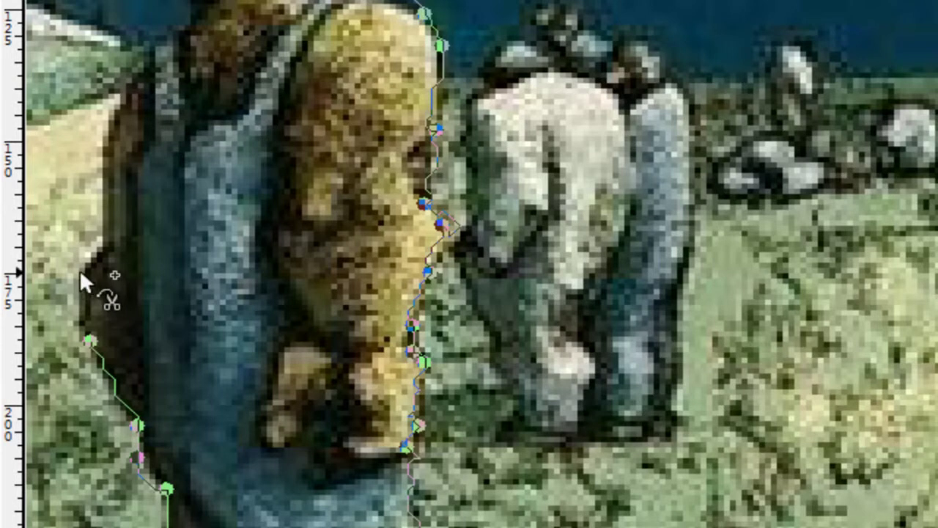
pyautogui.click(101, 250)
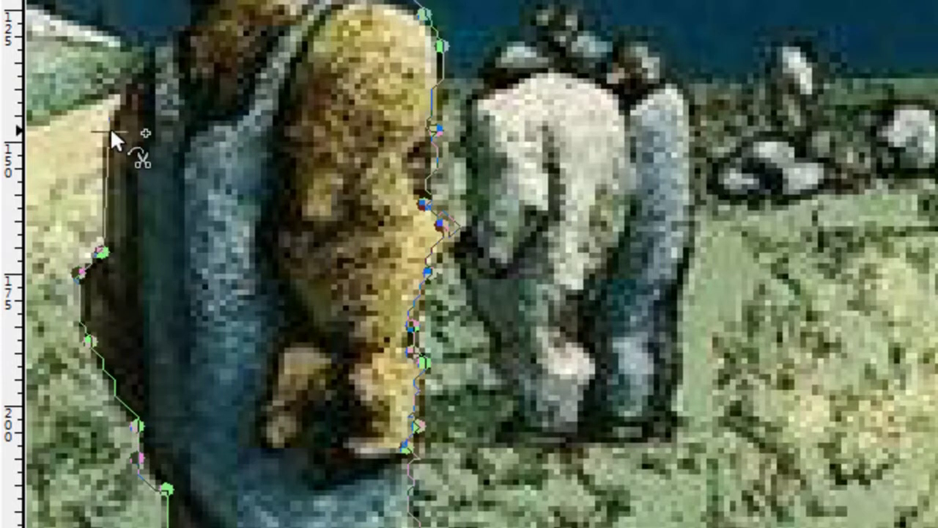
pyautogui.click(109, 127)
pyautogui.scroll(4, 120, 183)
pyautogui.click(132, 321)
pyautogui.click(149, 279)
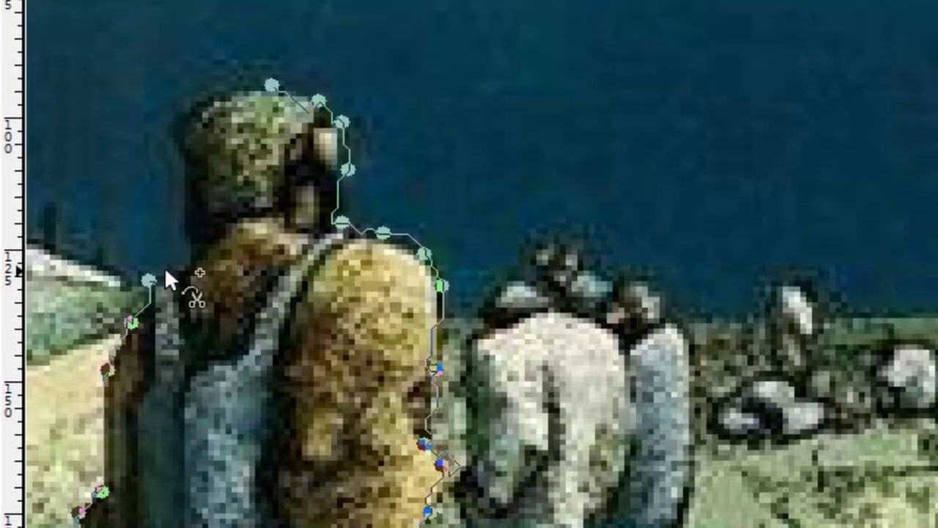
pyautogui.click(189, 234)
pyautogui.hotkey('ctrl', 'z')
pyautogui.click(184, 156)
pyautogui.click(169, 132)
pyautogui.click(212, 88)
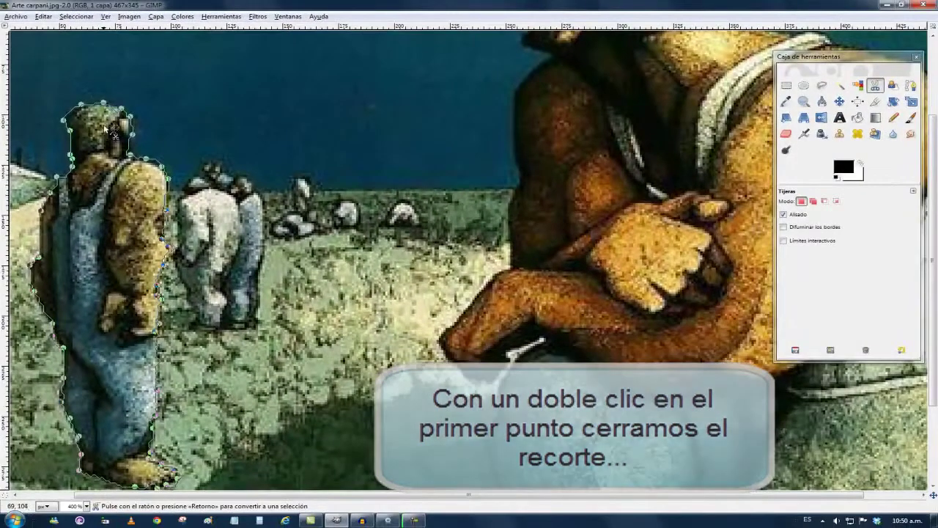
# - Convert the closed scissors outline into a selection of the left figure
pyautogui.click(105, 131)
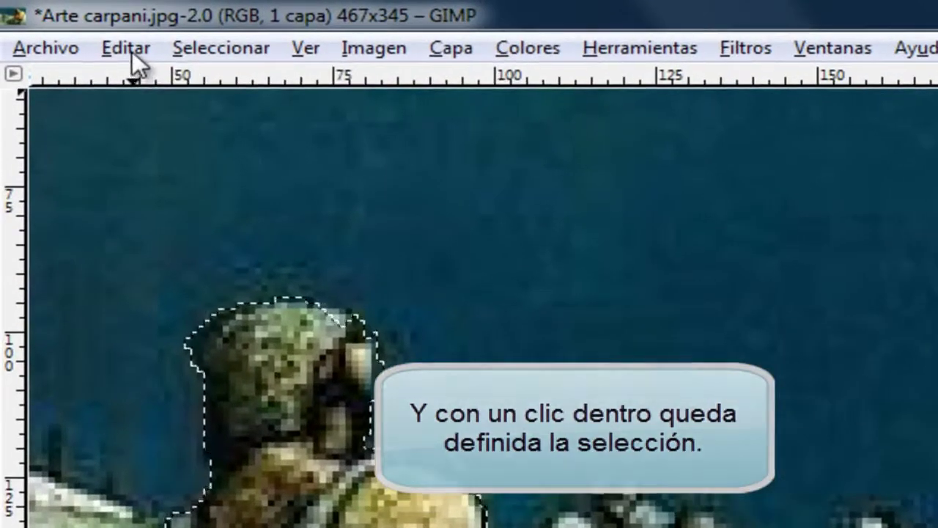
pyautogui.click(131, 51)
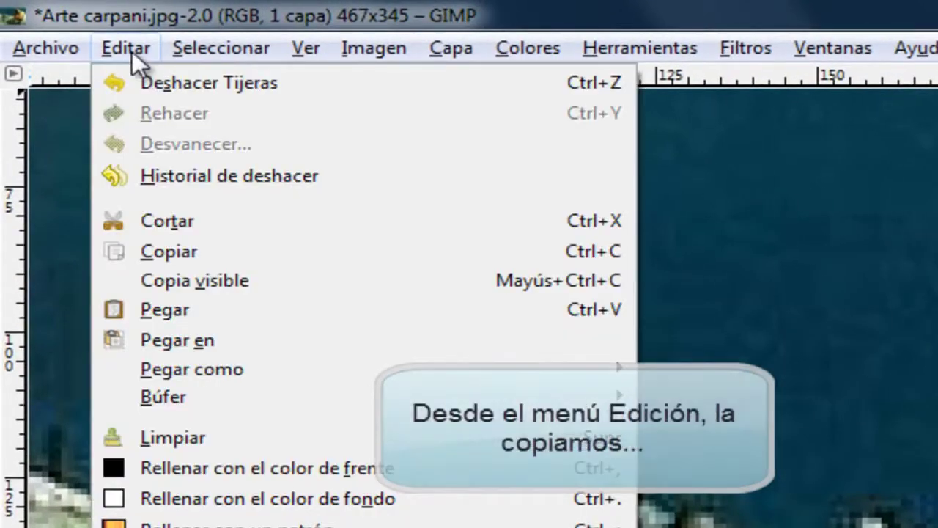
# - Copy the visible figure and paste it as a new 69×193 transparent image
pyautogui.click(203, 284)
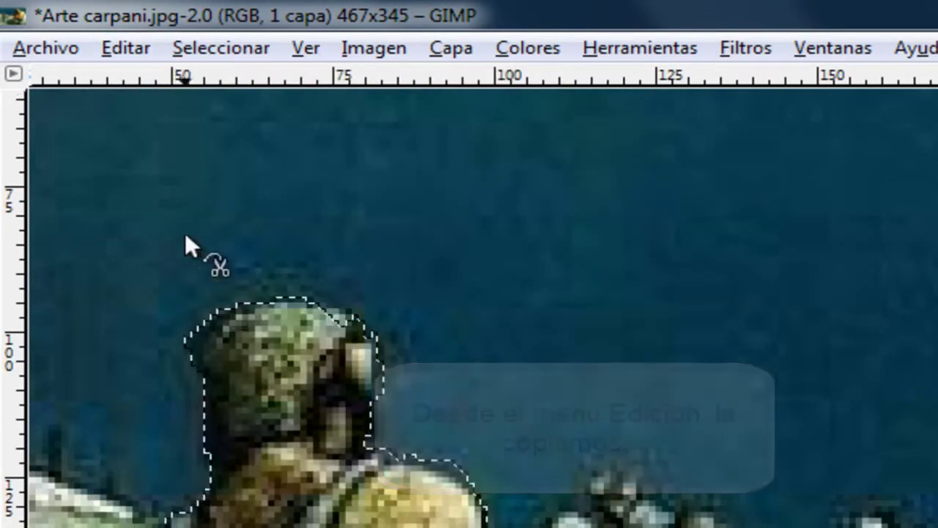
pyautogui.click(116, 52)
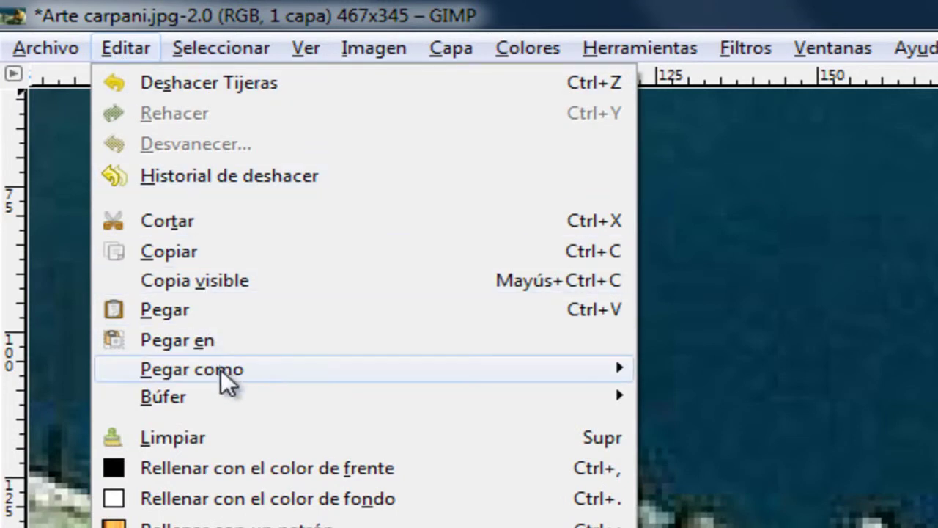
pyautogui.moveTo(142, 282)
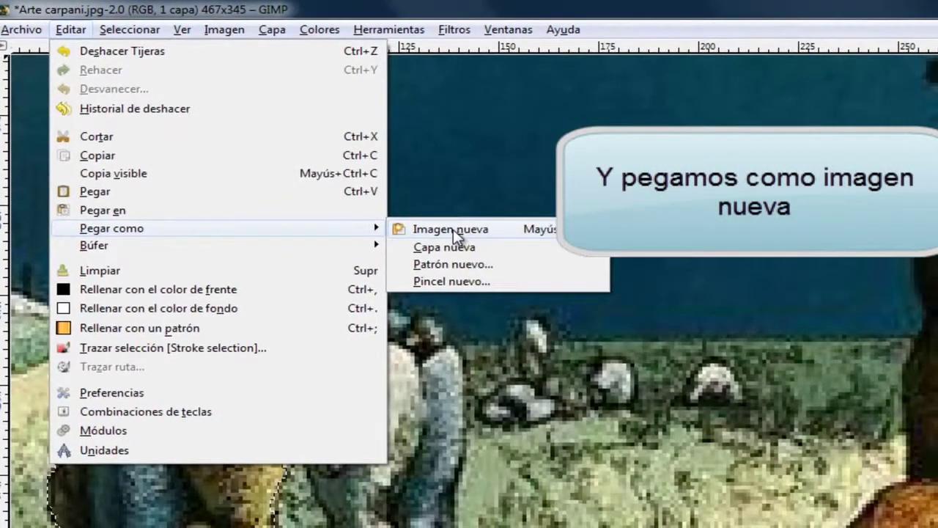
pyautogui.click(737, 370)
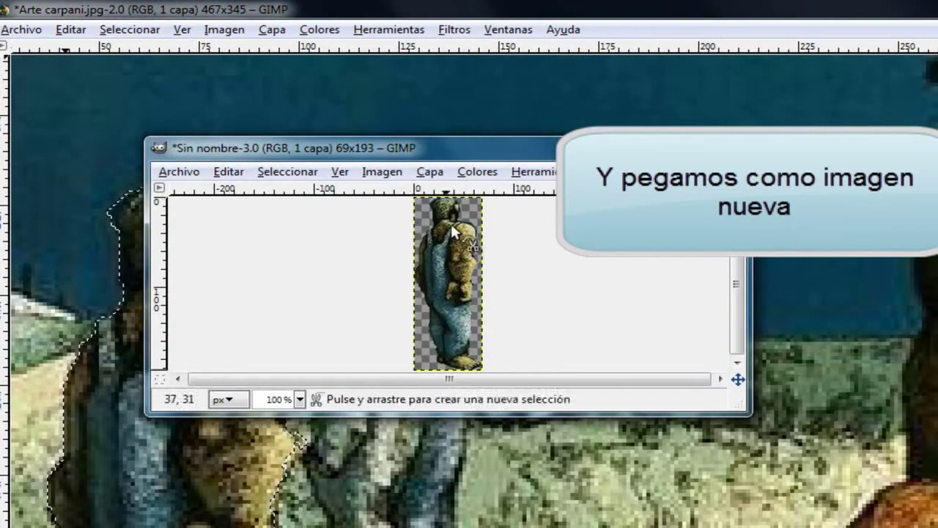
pyautogui.moveTo(449, 152); pyautogui.dragTo(616, 100)
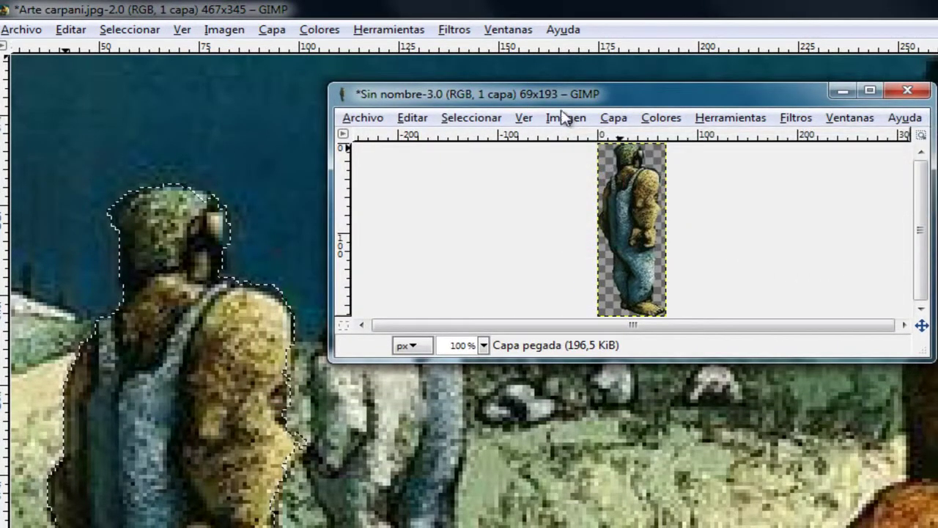
# - Start saving the cut-out figure under the name hombre_carpani
pyautogui.click(363, 118)
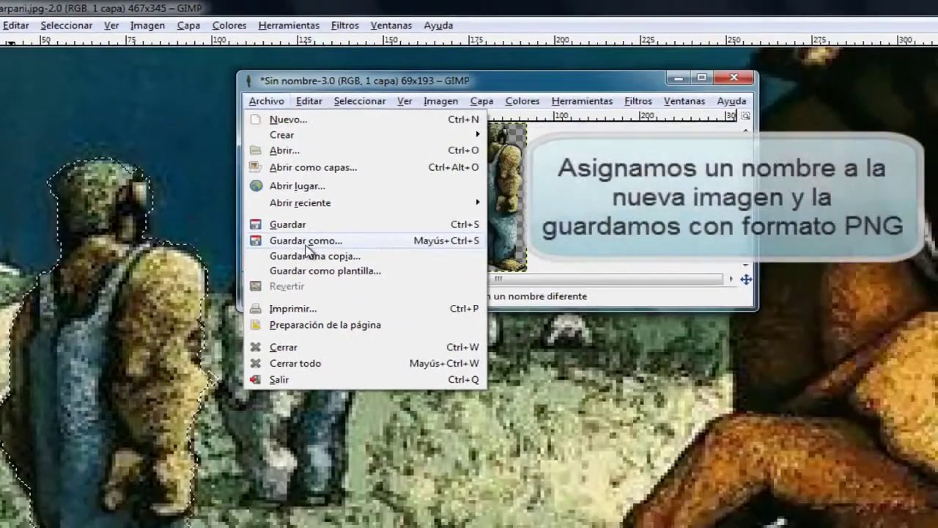
pyautogui.click(408, 280)
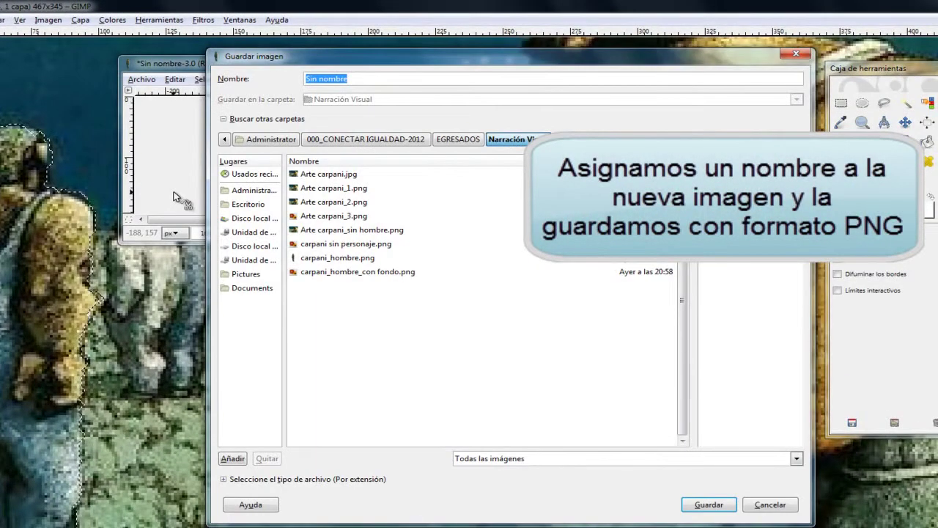
pyautogui.write('ho')
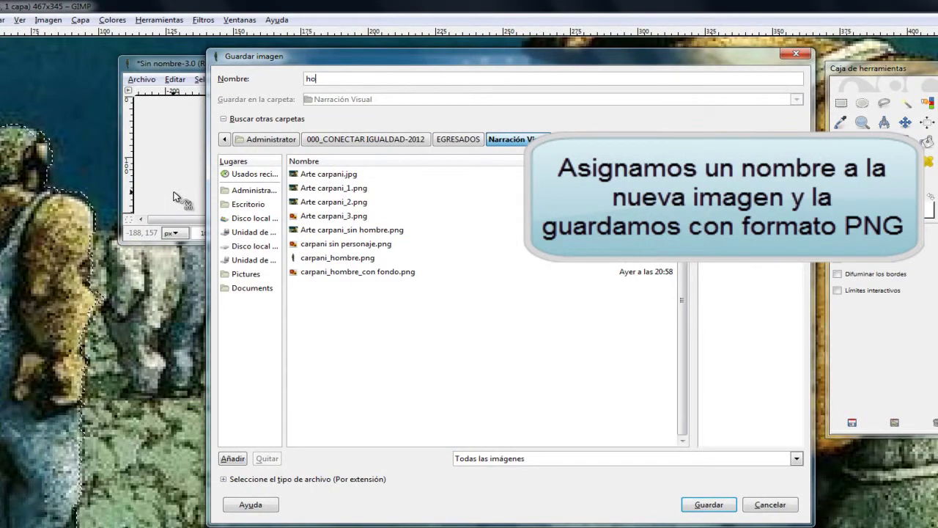
pyautogui.write('mbre')
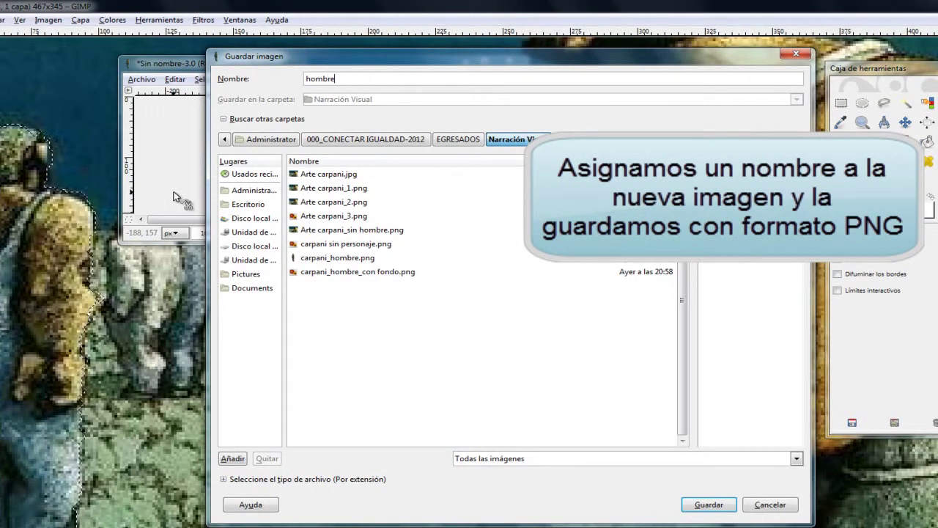
pyautogui.write('_carpani')
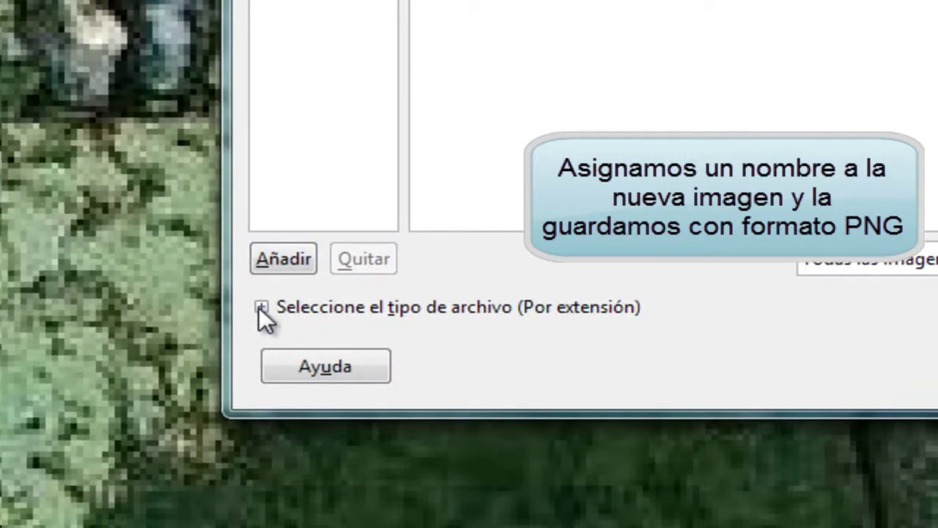
# - Choose Imagen PNG as the file type and confirm the save
pyautogui.click(262, 308)
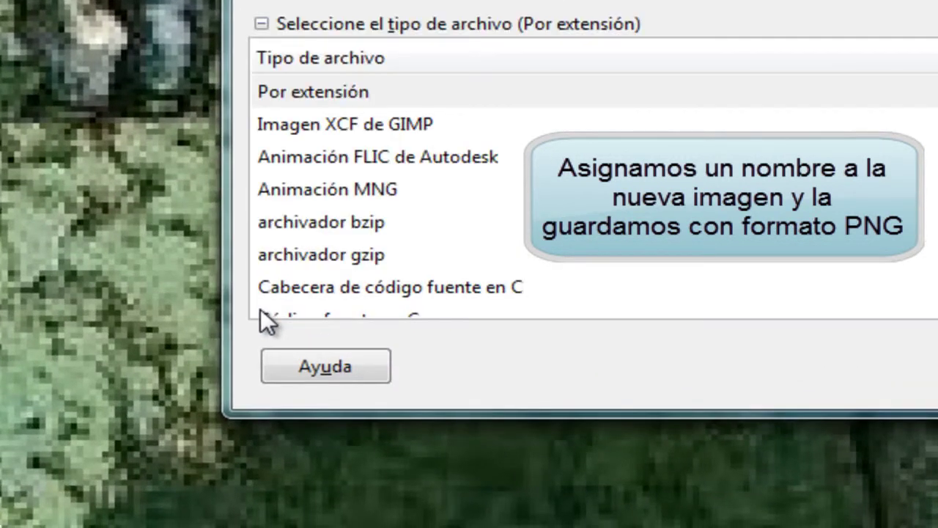
pyautogui.scroll(-1, 269, 301)
pyautogui.scroll(-2, 269, 301)
pyautogui.scroll(-1, 270, 300)
pyautogui.scroll(-1, 269, 300)
pyautogui.scroll(-1, 269, 299)
pyautogui.scroll(-1, 270, 300)
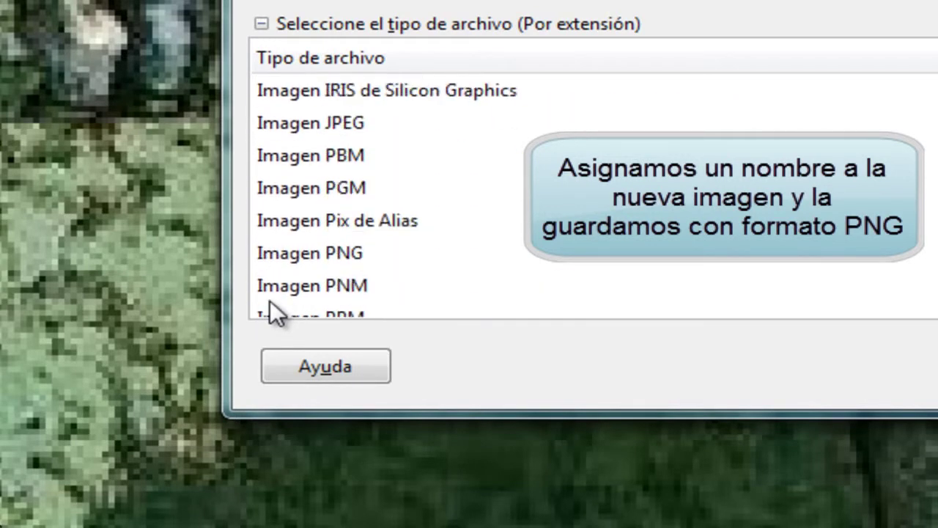
pyautogui.scroll(-2, 271, 308)
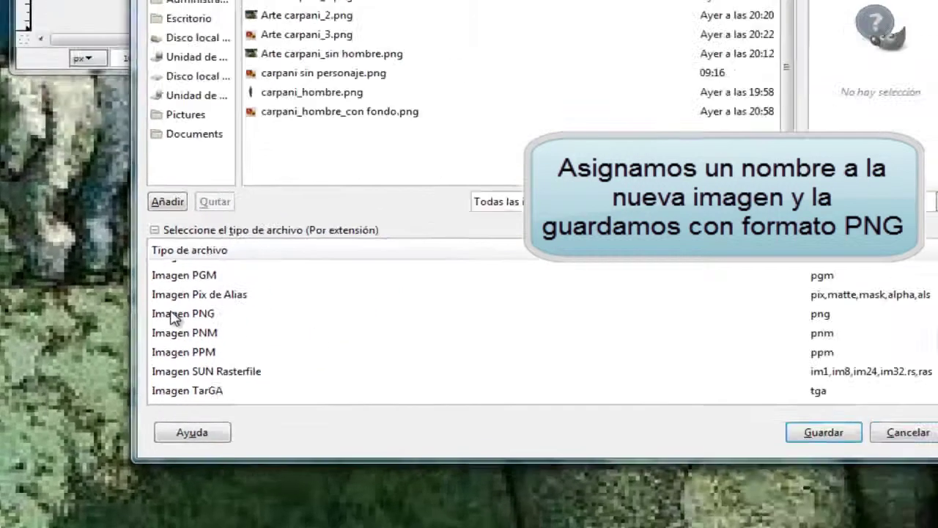
pyautogui.click(129, 368)
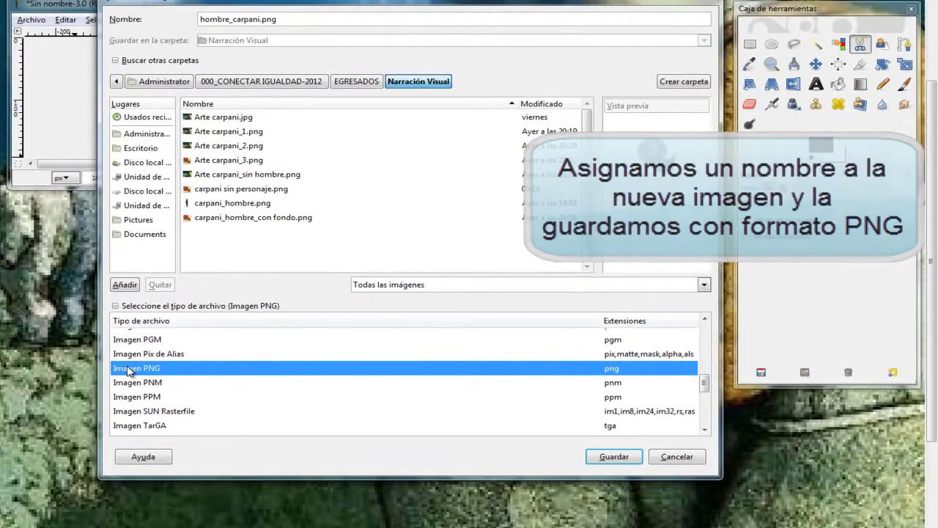
pyautogui.click(608, 458)
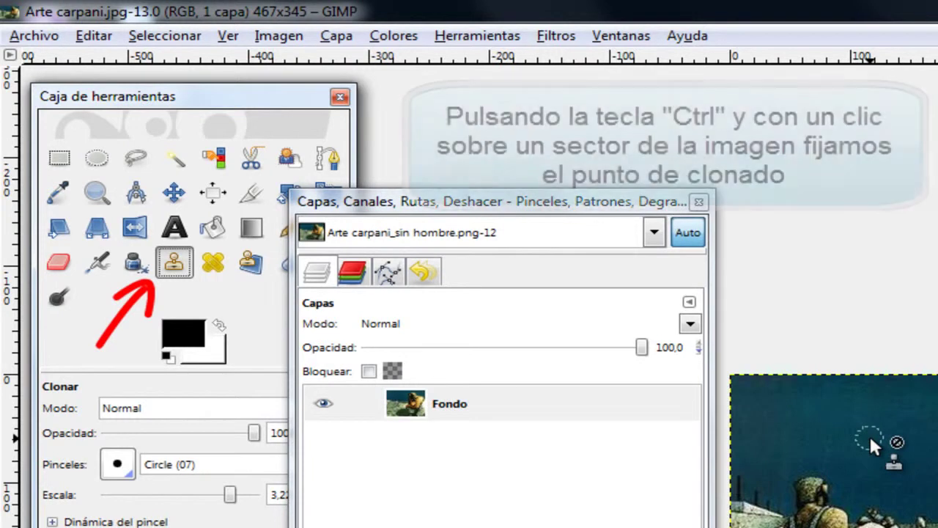
# - Set the Clone tool's source point in the painting's dark blue sky
pyautogui.keyDown('ctrl'); pyautogui.click(870, 438); pyautogui.keyUp('ctrl')
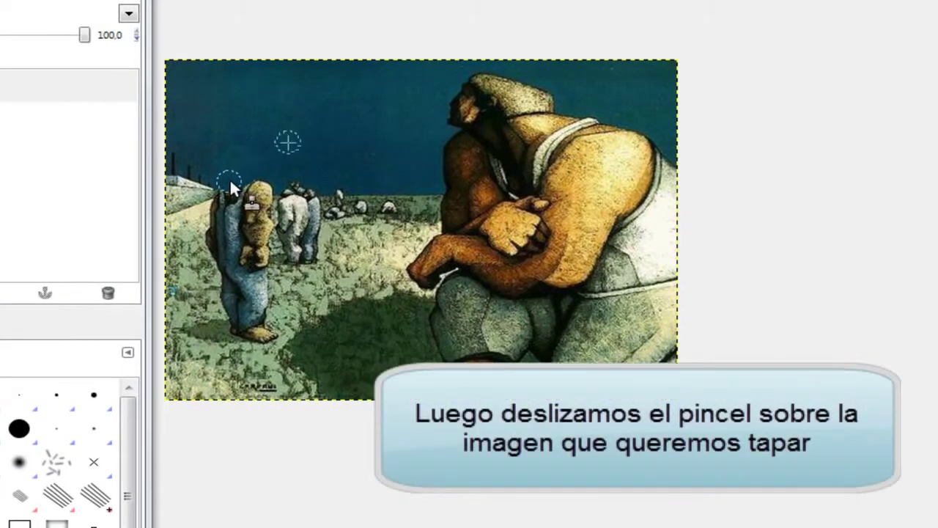
# - Clone sky over the figure's head and sample grass, undoing one bad stroke
pyautogui.moveTo(231, 181); pyautogui.dragTo(266, 183)
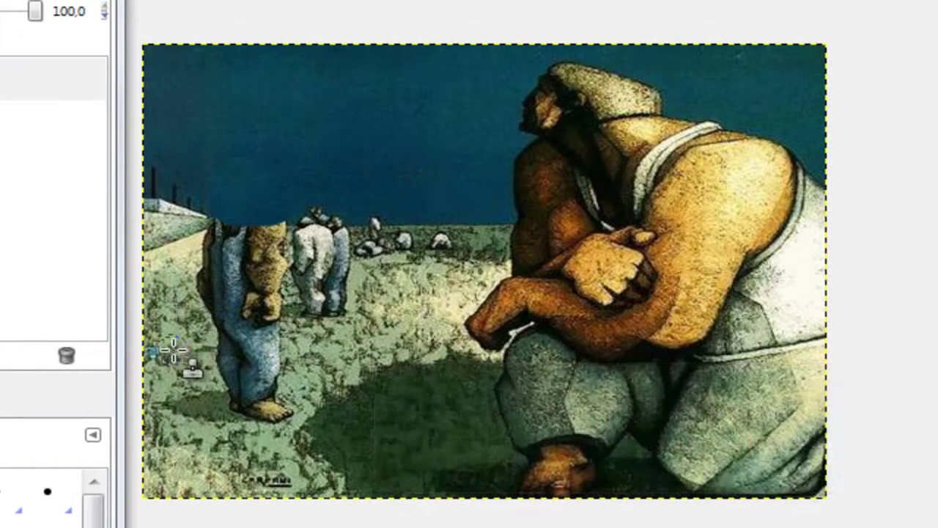
pyautogui.keyDown('ctrl'); pyautogui.click(172, 350); pyautogui.keyUp('ctrl')
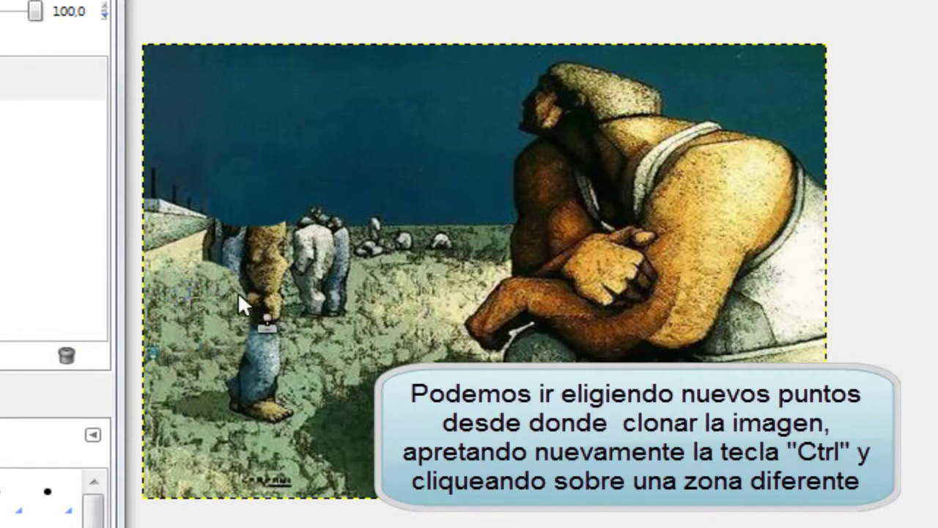
pyautogui.moveTo(251, 324); pyautogui.dragTo(239, 348)
pyautogui.hotkey('ctrl', 'z')
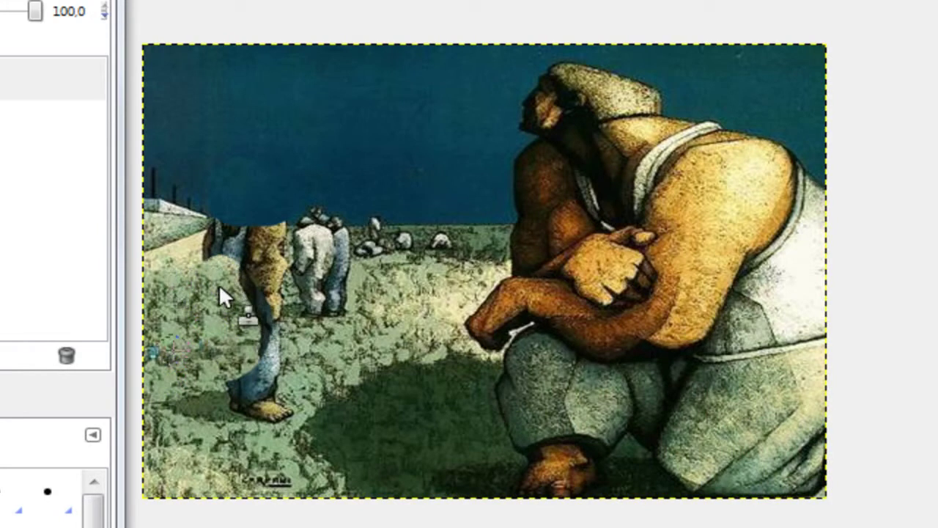
# - Clone grass over the figure's legs and nearby dark figures, then touch up the horizon
pyautogui.moveTo(211, 272)
pyautogui.mouseDown()
pyautogui.moveTo(247, 272)
pyautogui.moveTo(243, 304)
pyautogui.mouseUp()
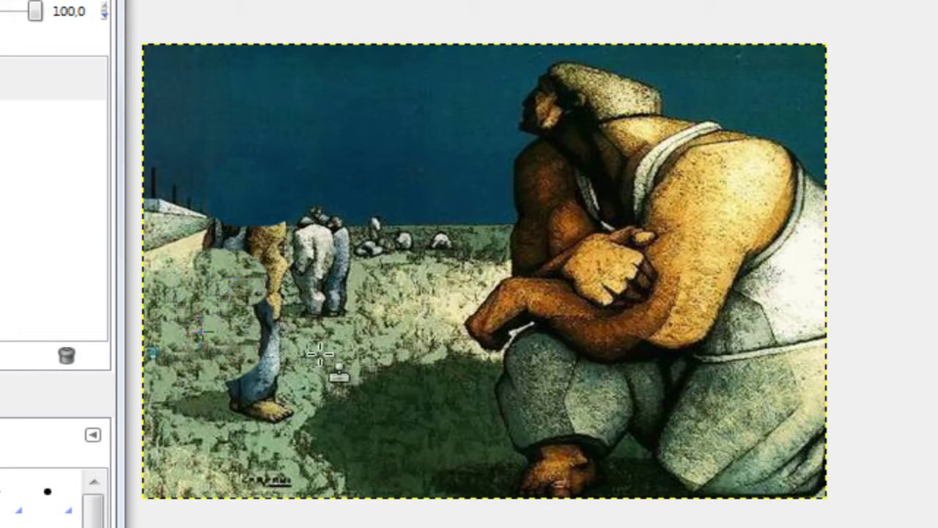
pyautogui.moveTo(275, 367)
pyautogui.mouseDown()
pyautogui.moveTo(267, 302)
pyautogui.moveTo(283, 345)
pyautogui.moveTo(255, 377)
pyautogui.moveTo(286, 352)
pyautogui.moveTo(238, 375)
pyautogui.moveTo(261, 376)
pyautogui.moveTo(268, 388)
pyautogui.moveTo(245, 380)
pyautogui.moveTo(244, 394)
pyautogui.moveTo(272, 409)
pyautogui.moveTo(282, 390)
pyautogui.mouseUp()
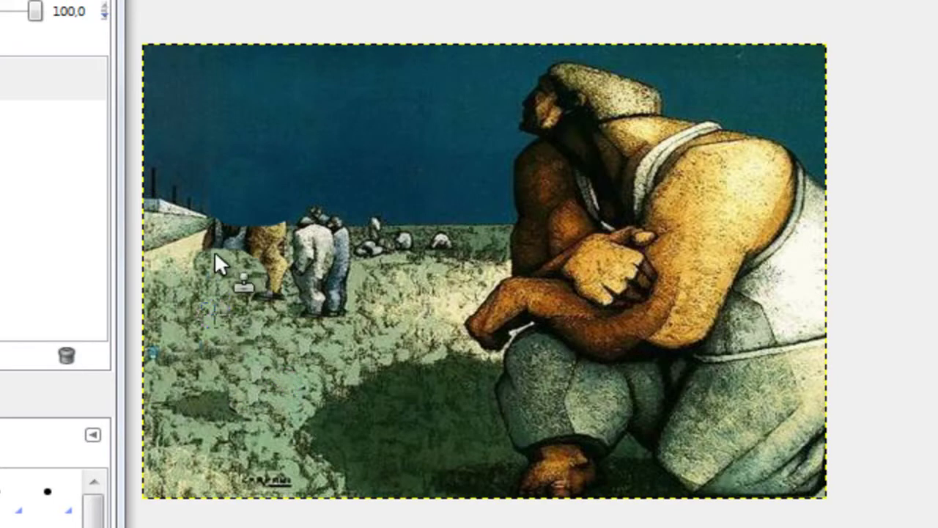
pyautogui.moveTo(214, 255)
pyautogui.mouseDown()
pyautogui.moveTo(269, 247)
pyautogui.moveTo(278, 286)
pyautogui.moveTo(264, 306)
pyautogui.moveTo(272, 244)
pyautogui.mouseUp()
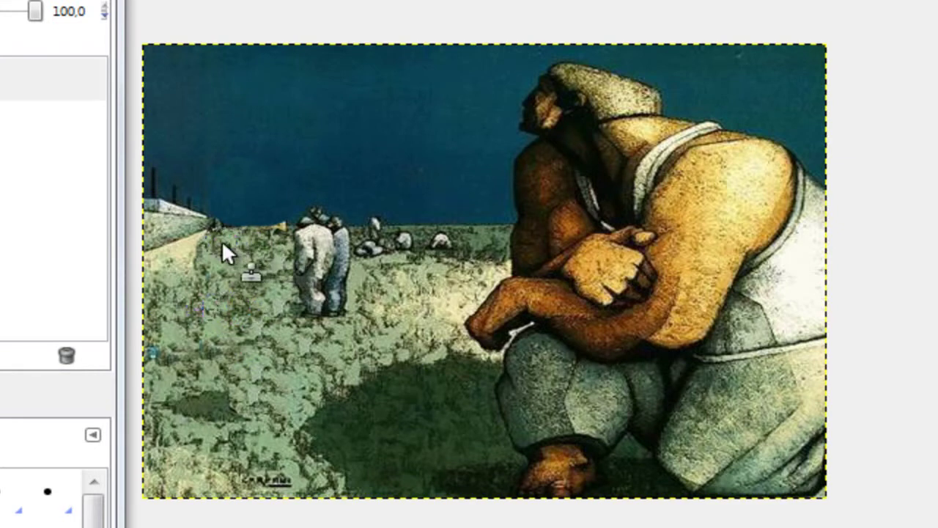
pyautogui.keyDown('ctrl'); pyautogui.click(211, 307); pyautogui.keyUp('ctrl')
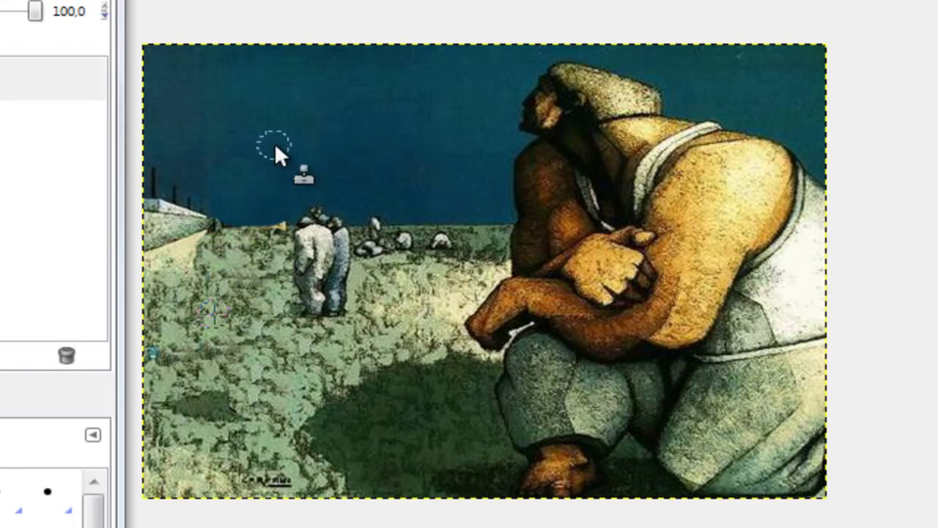
pyautogui.moveTo(254, 220); pyautogui.dragTo(262, 223)
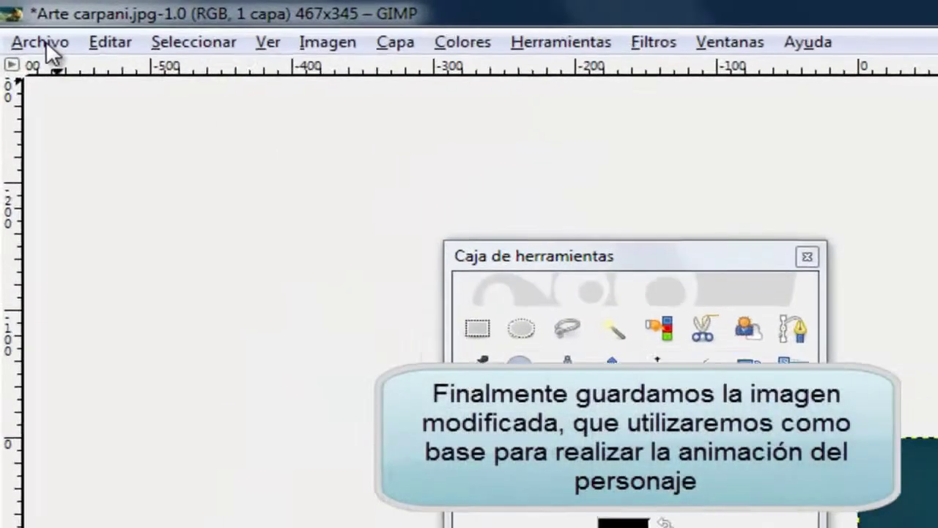
# - Start saving the retouched painting, renaming it to 'carpani sin personaje'
pyautogui.click(46, 43)
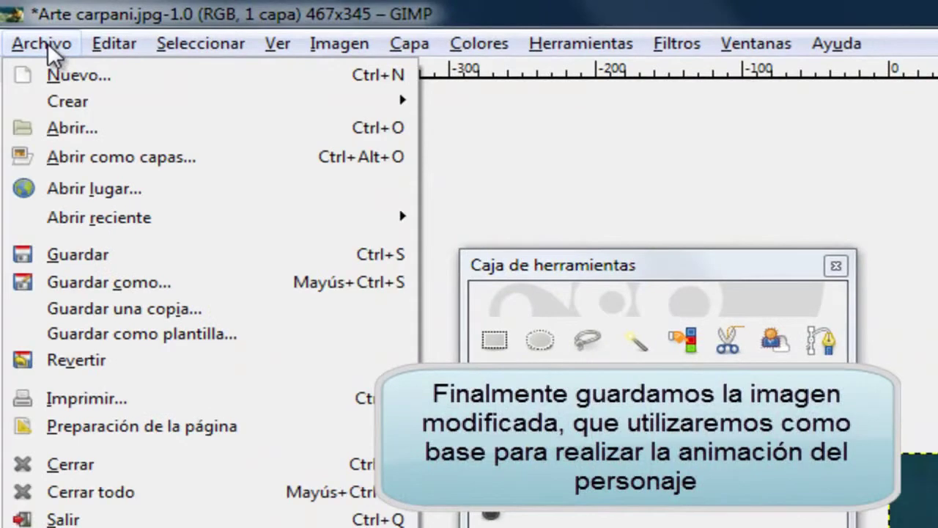
pyautogui.click(82, 281)
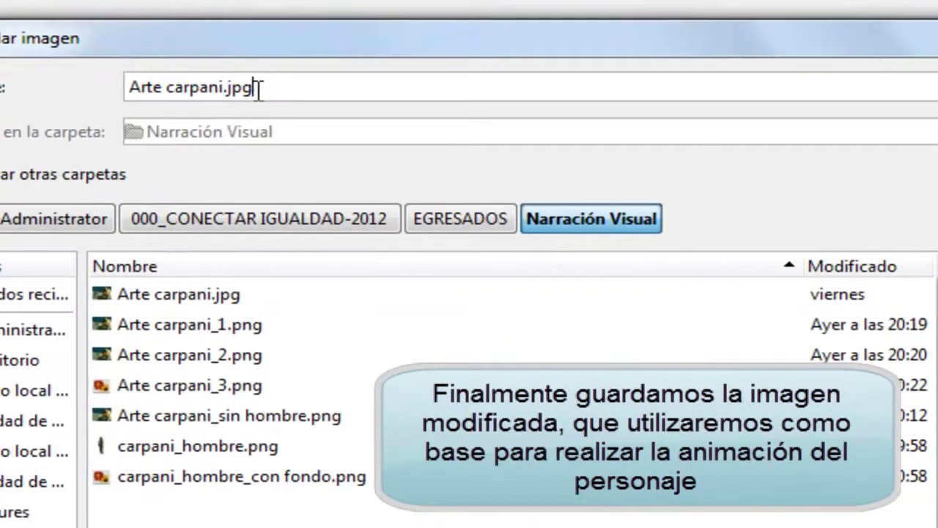
pyautogui.moveTo(688, 135); pyautogui.dragTo(554, 135)
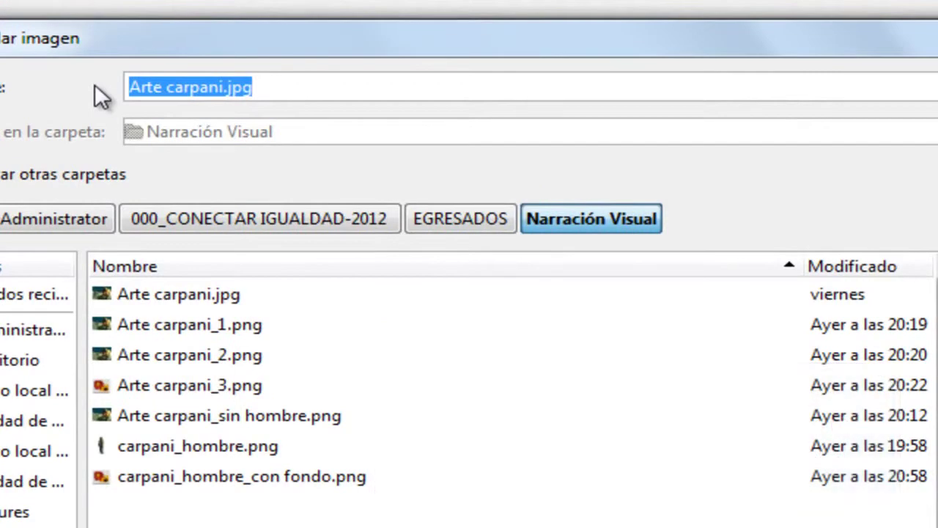
pyautogui.write('carpan')
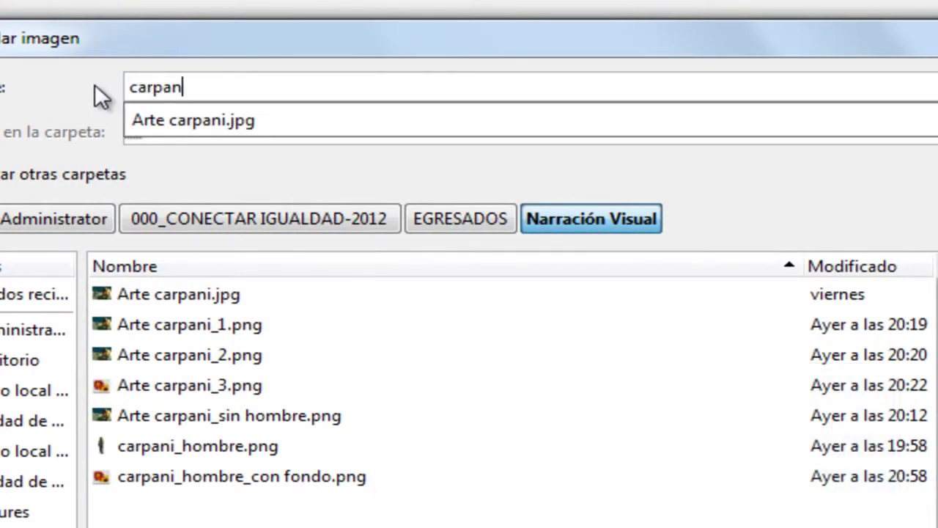
pyautogui.write('i sin persona')
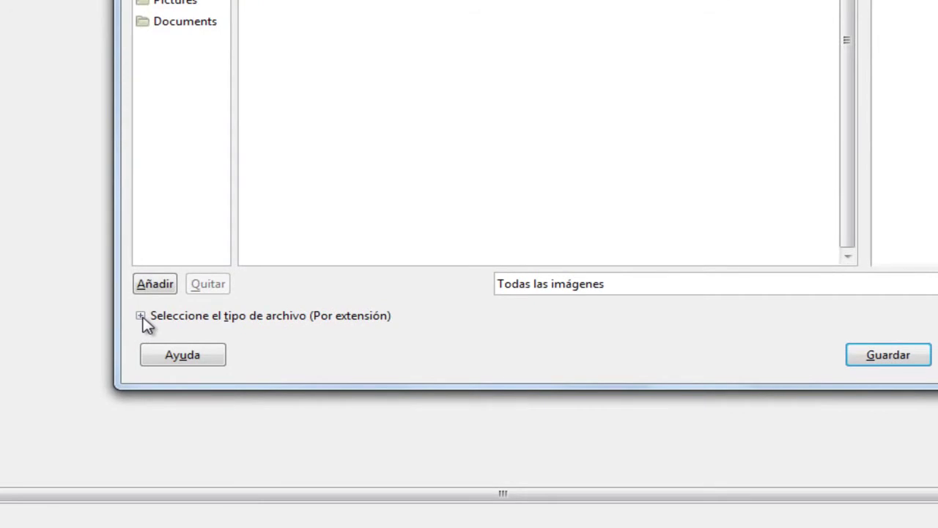
# - Set the save file type to Imagen PNG
pyautogui.click(140, 315)
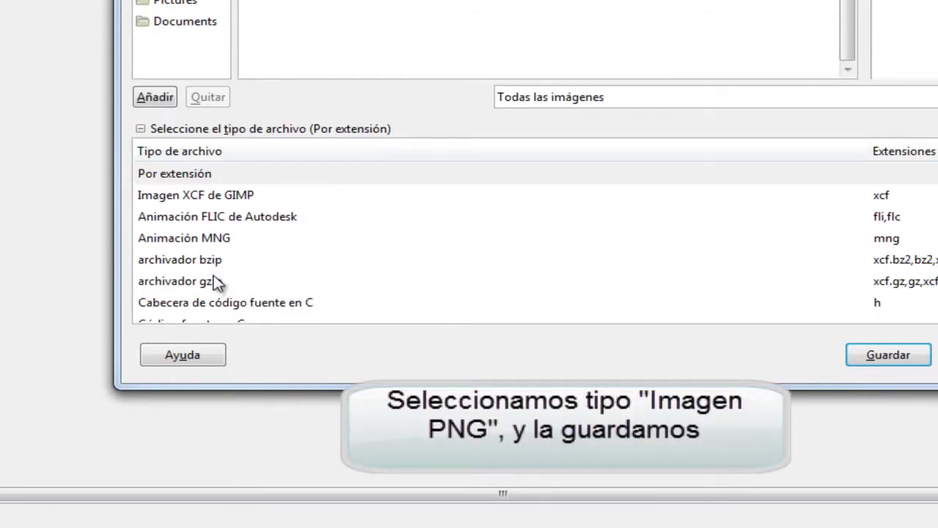
pyautogui.scroll(-3, 216, 284)
pyautogui.scroll(-1, 216, 284)
pyautogui.scroll(-1, 216, 283)
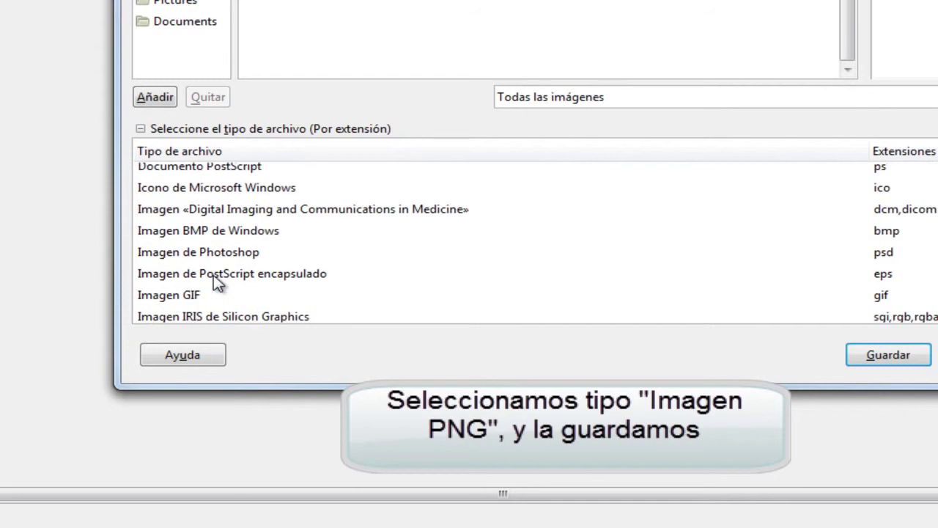
pyautogui.scroll(-1, 218, 283)
pyautogui.scroll(-1, 217, 283)
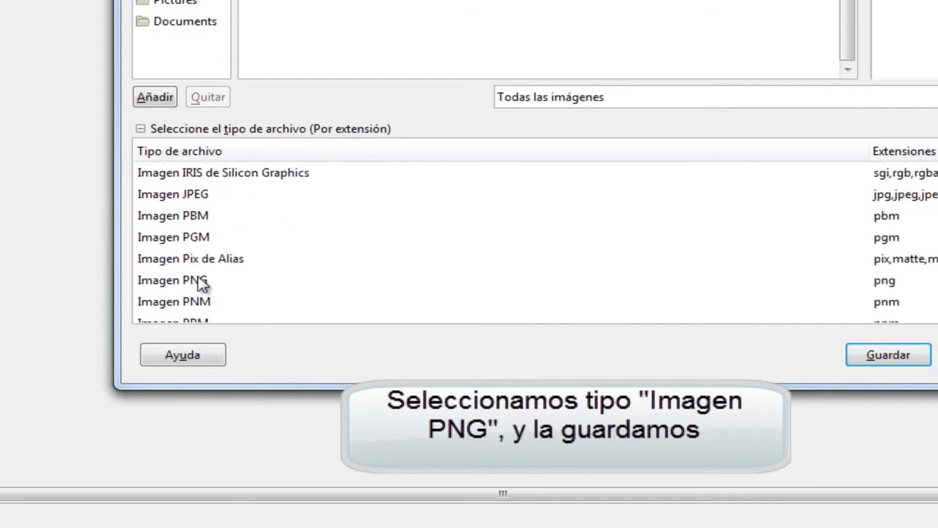
pyautogui.click(163, 286)
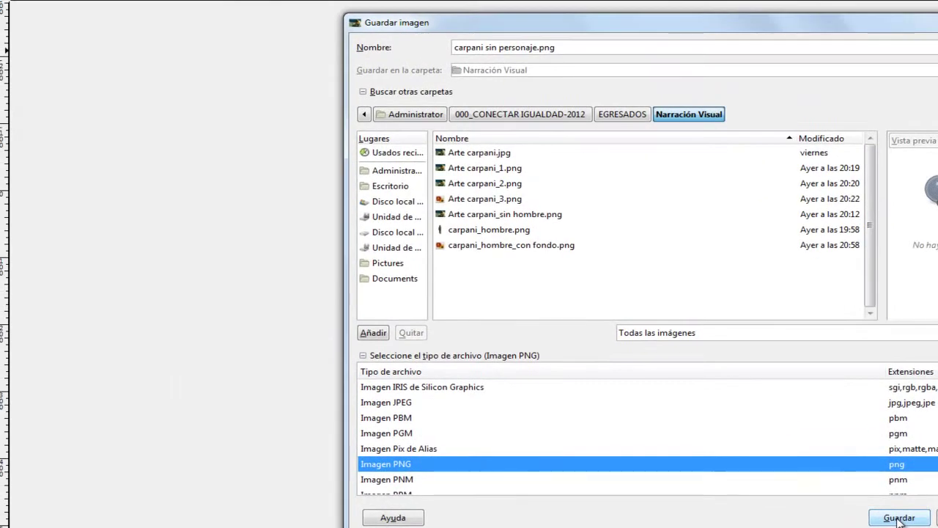
# - Write carpani sin personaje.png, accepting the default PNG export options
pyautogui.click(900, 518)
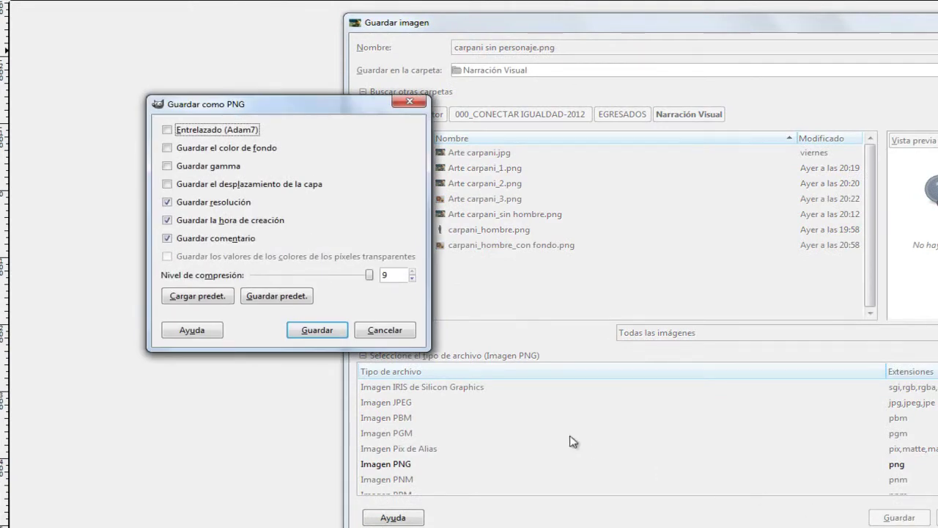
pyautogui.click(334, 336)
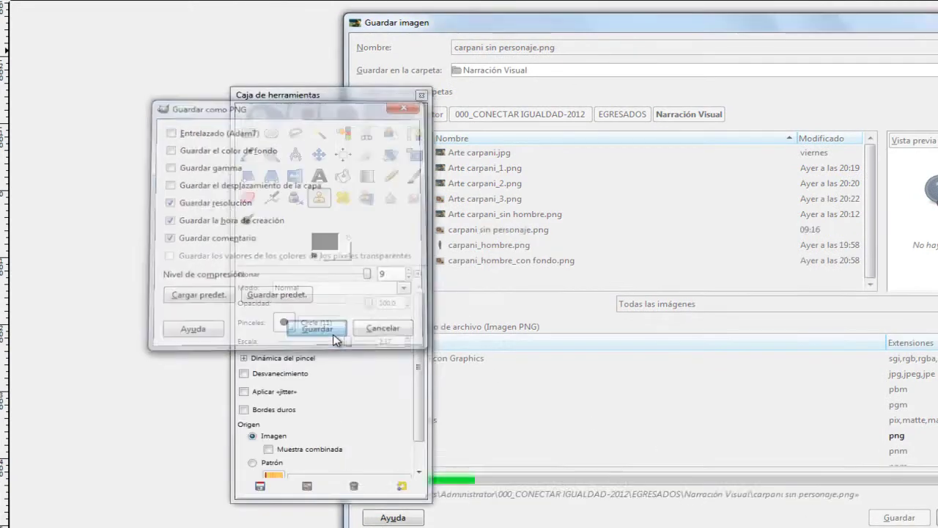